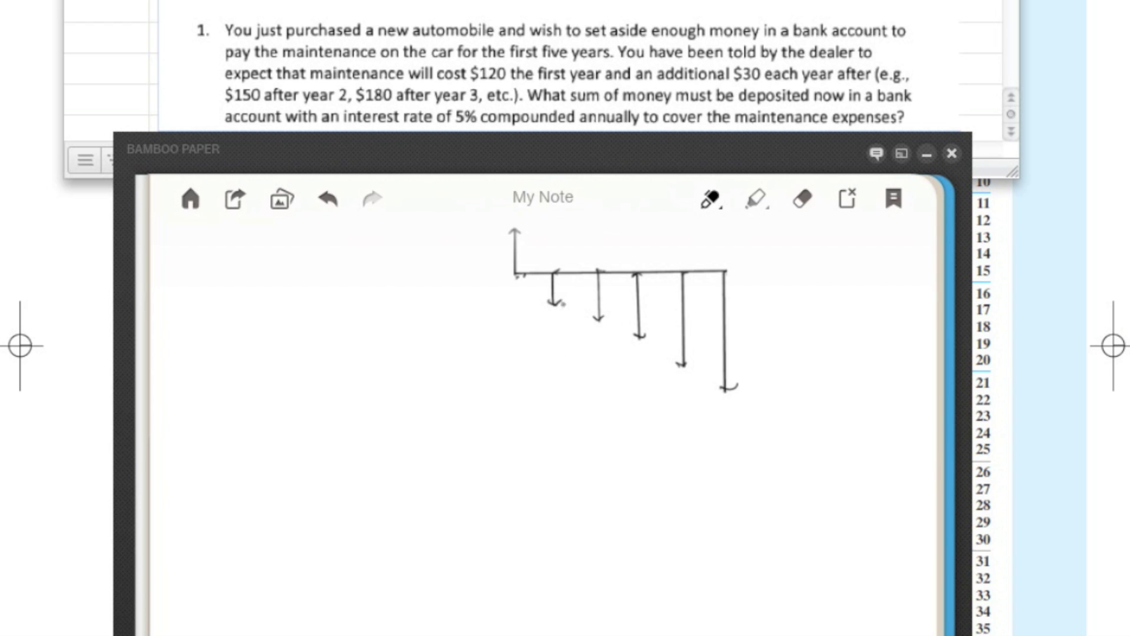
Write the year labels 1 through 5 above the timeline's growing withdrawal arrows.
drag(550, 257, 717, 264)
drag(714, 252, 730, 252)
Write and underline 'Givens', then list A = $120, G = $30 and n = 5 YRS.
drag(189, 251, 274, 253)
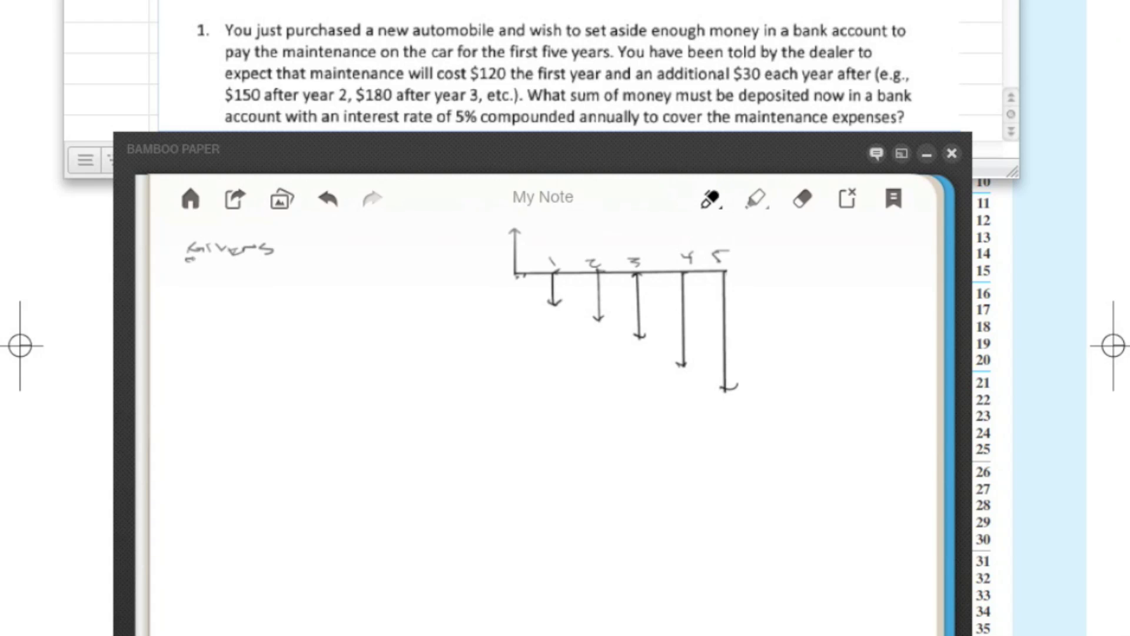
drag(186, 259, 276, 256)
mouse_move(199, 271)
mouse_down()
mouse_move(195, 280)
mouse_move(251, 281)
mouse_move(221, 274)
mouse_move(197, 305)
mouse_move(256, 295)
mouse_move(230, 298)
mouse_up()
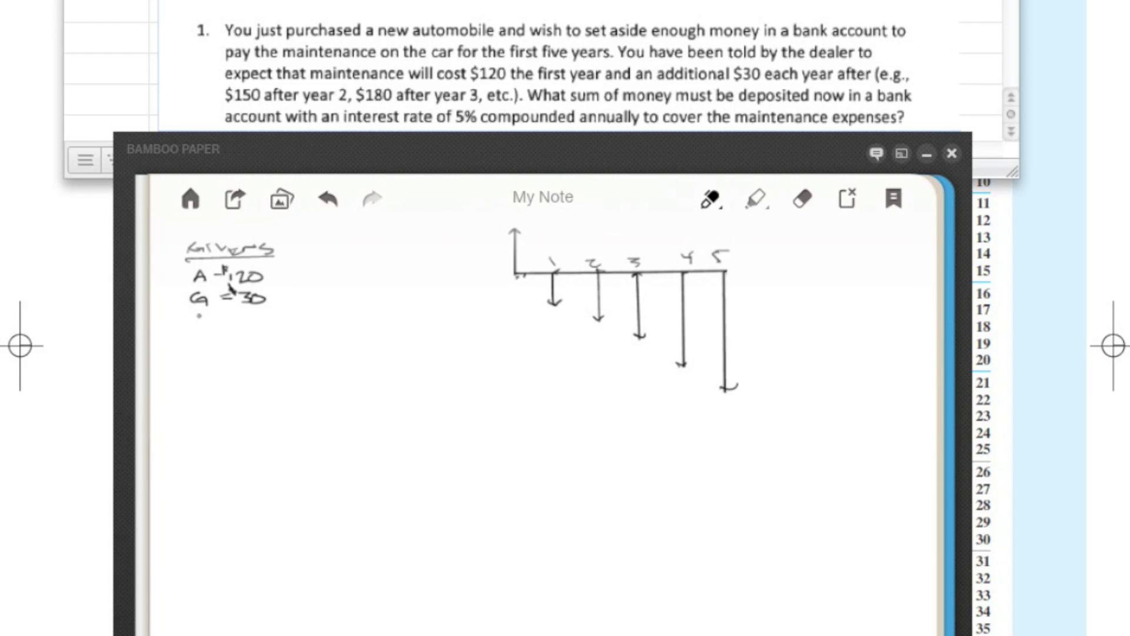
drag(194, 325, 238, 325)
drag(235, 309, 282, 323)
Add the interest rate entry i = 4% APR below the givens.
mouse_move(196, 336)
mouse_down()
mouse_move(197, 348)
mouse_move(224, 348)
mouse_up()
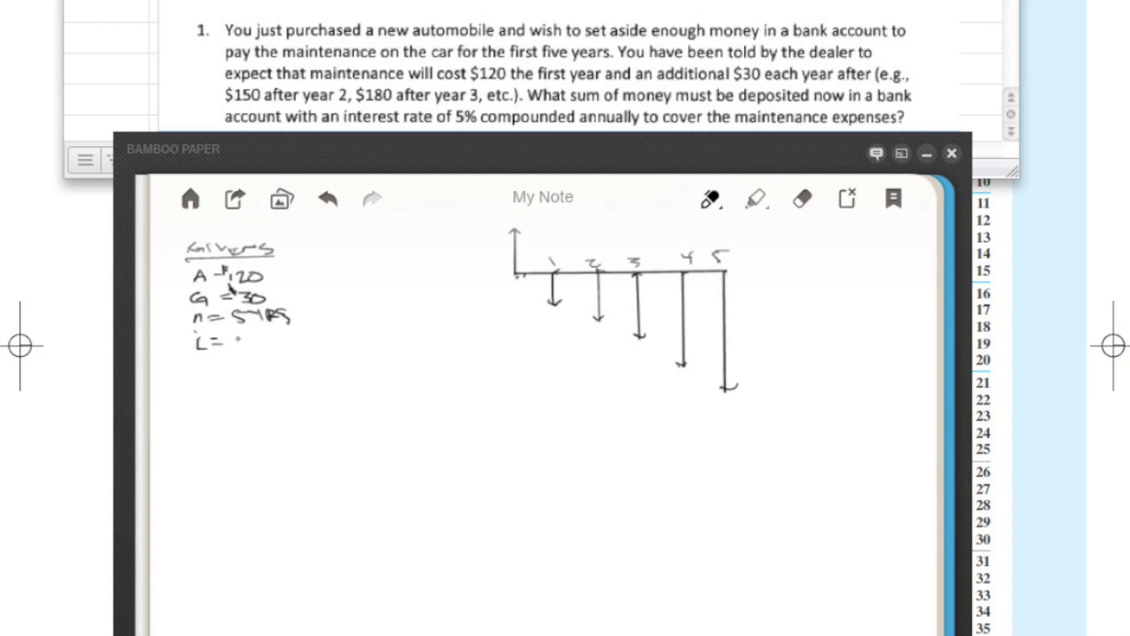
mouse_move(238, 335)
mouse_down()
mouse_move(245, 349)
mouse_move(253, 338)
mouse_move(256, 351)
mouse_move(283, 334)
mouse_move(288, 343)
mouse_up()
mouse_move(294, 334)
mouse_down()
mouse_move(293, 348)
mouse_move(317, 347)
mouse_up()
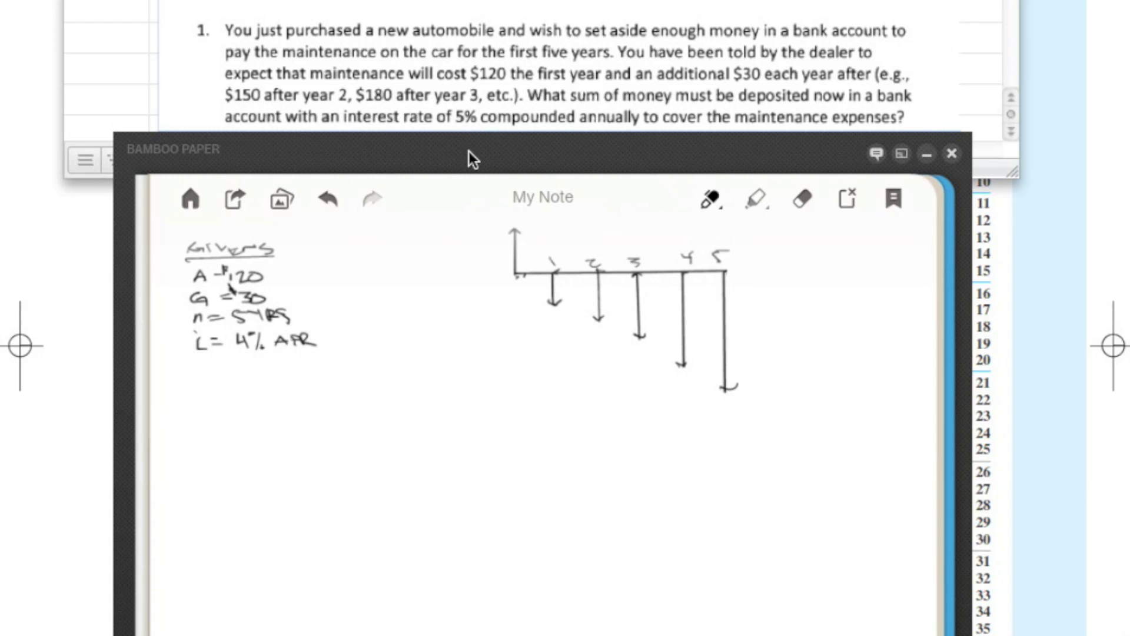
mouse_move(478, 153)
mouse_down()
mouse_move(487, 0)
mouse_move(476, 18)
mouse_up()
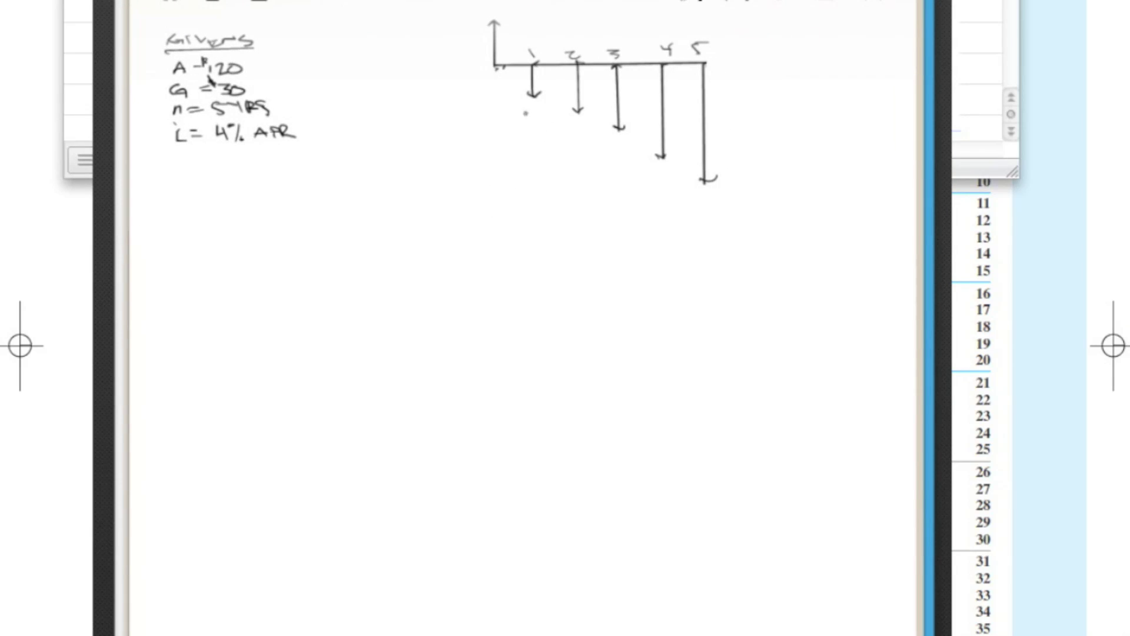
Label the withdrawal arrows with amounts 120, 150, 180, 210 and 240.
drag(515, 107, 528, 118)
mouse_move(534, 113)
mouse_down()
mouse_move(563, 135)
mouse_move(575, 125)
mouse_up()
mouse_move(606, 142)
mouse_down()
mouse_move(606, 152)
mouse_move(630, 145)
mouse_move(656, 182)
mouse_move(711, 189)
mouse_move(705, 203)
mouse_move(719, 201)
mouse_move(717, 213)
mouse_move(725, 196)
mouse_up()
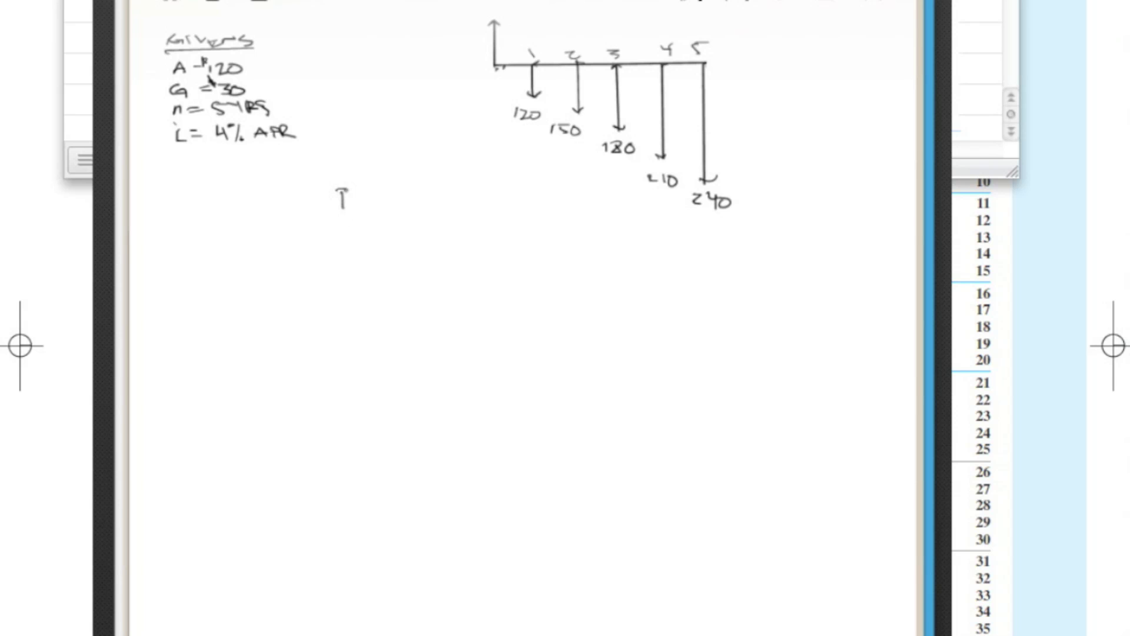
Write P = P' + P'' below the diagram and tag P' with P/A.
click(357, 200)
mouse_move(341, 188)
mouse_down()
mouse_move(380, 212)
mouse_move(391, 200)
mouse_up()
mouse_move(397, 182)
mouse_down()
mouse_move(395, 192)
mouse_move(415, 198)
mouse_up()
mouse_move(429, 193)
mouse_down()
mouse_move(431, 207)
mouse_move(437, 196)
mouse_up()
click(440, 181)
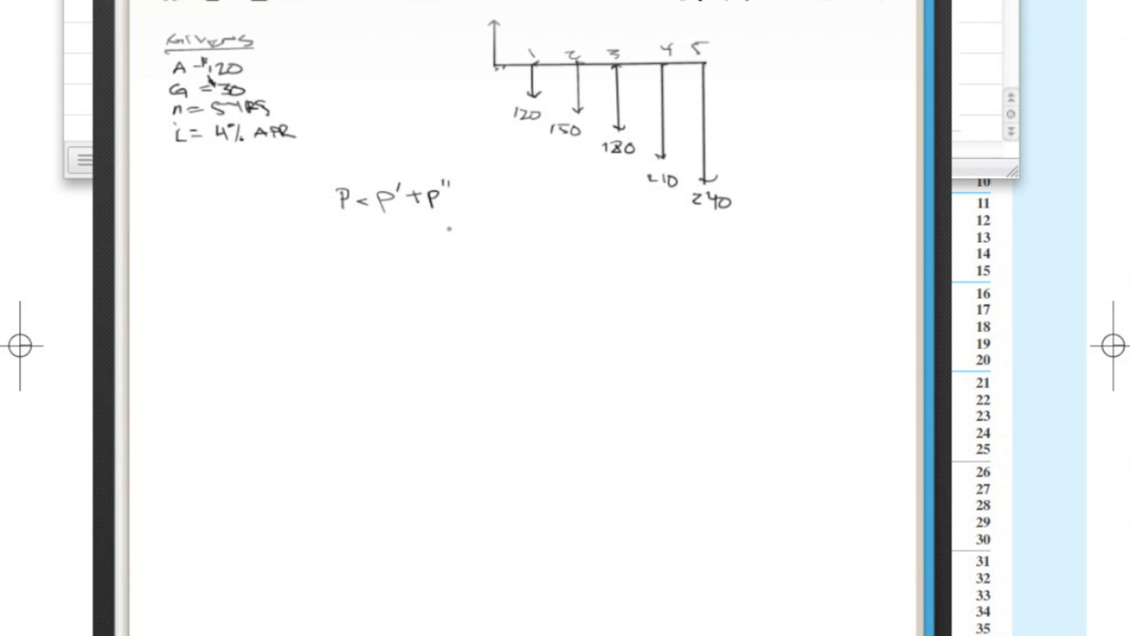
mouse_move(384, 217)
mouse_down()
mouse_move(374, 247)
mouse_move(394, 248)
mouse_up()
Tag P'' as P/G, then draw '=' and a uniform series with an upward P' arrow.
mouse_move(428, 230)
mouse_down()
mouse_move(428, 244)
mouse_move(434, 236)
mouse_up()
mouse_move(447, 226)
mouse_down()
mouse_move(440, 247)
mouse_move(452, 247)
mouse_move(443, 214)
mouse_up()
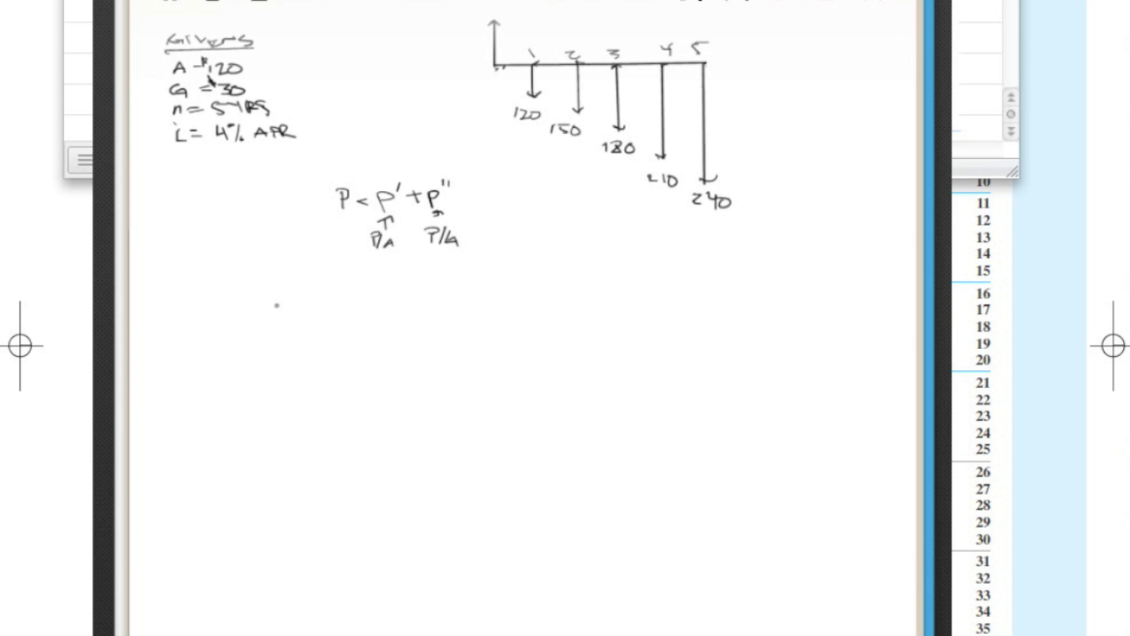
drag(206, 335, 218, 335)
drag(206, 339, 218, 340)
mouse_move(226, 314)
mouse_down()
mouse_move(230, 327)
mouse_move(433, 350)
mouse_up()
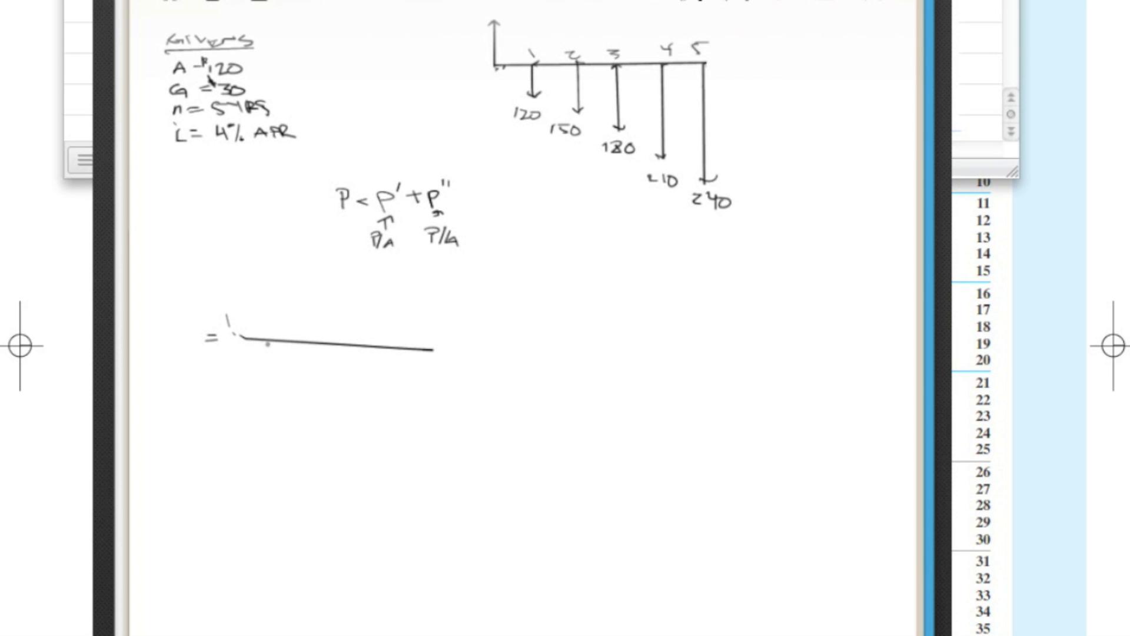
mouse_move(268, 345)
mouse_down()
mouse_move(271, 365)
mouse_move(281, 354)
mouse_move(435, 374)
mouse_move(447, 360)
mouse_up()
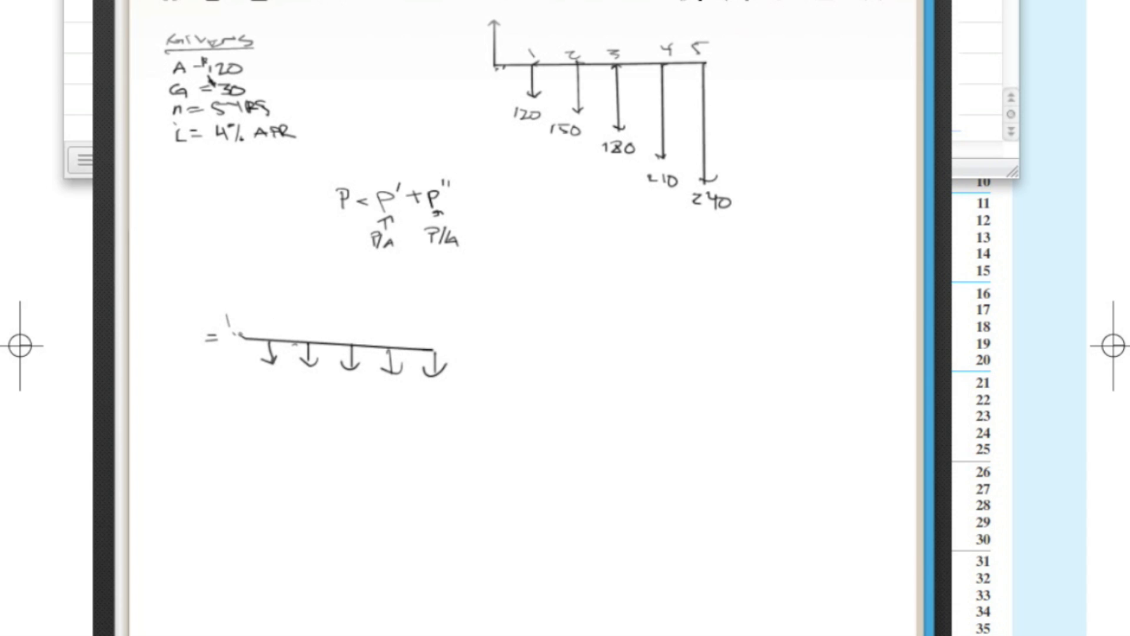
mouse_move(246, 335)
mouse_down()
mouse_move(246, 275)
mouse_move(251, 286)
mouse_move(215, 281)
mouse_move(226, 272)
mouse_up()
Label the equal payments A = 120 and add a plus sign after the diagram.
mouse_move(257, 375)
mouse_down()
mouse_move(259, 386)
mouse_move(284, 375)
mouse_move(309, 385)
mouse_up()
mouse_move(311, 373)
mouse_down()
mouse_move(365, 398)
mouse_move(379, 390)
mouse_up()
mouse_move(384, 383)
mouse_down()
mouse_move(386, 397)
mouse_move(413, 386)
mouse_up()
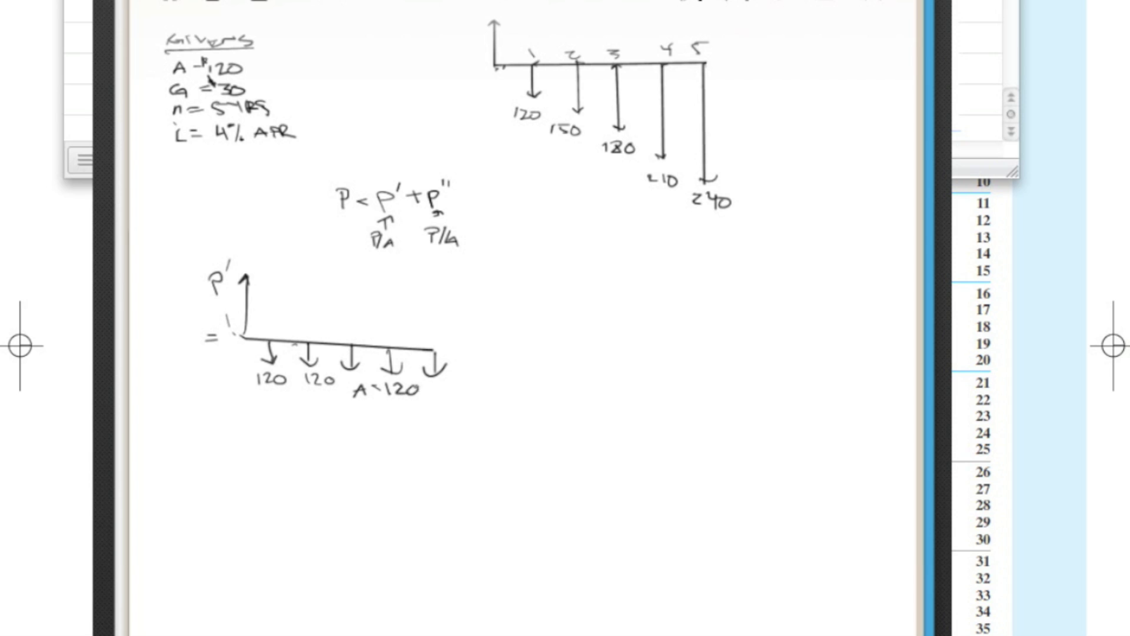
drag(491, 347, 511, 345)
drag(501, 339, 501, 354)
Draw the gradient timeline with an upward P'' arrow and a year-0 marker.
mouse_move(538, 349)
mouse_down()
mouse_move(544, 359)
mouse_move(757, 354)
mouse_up()
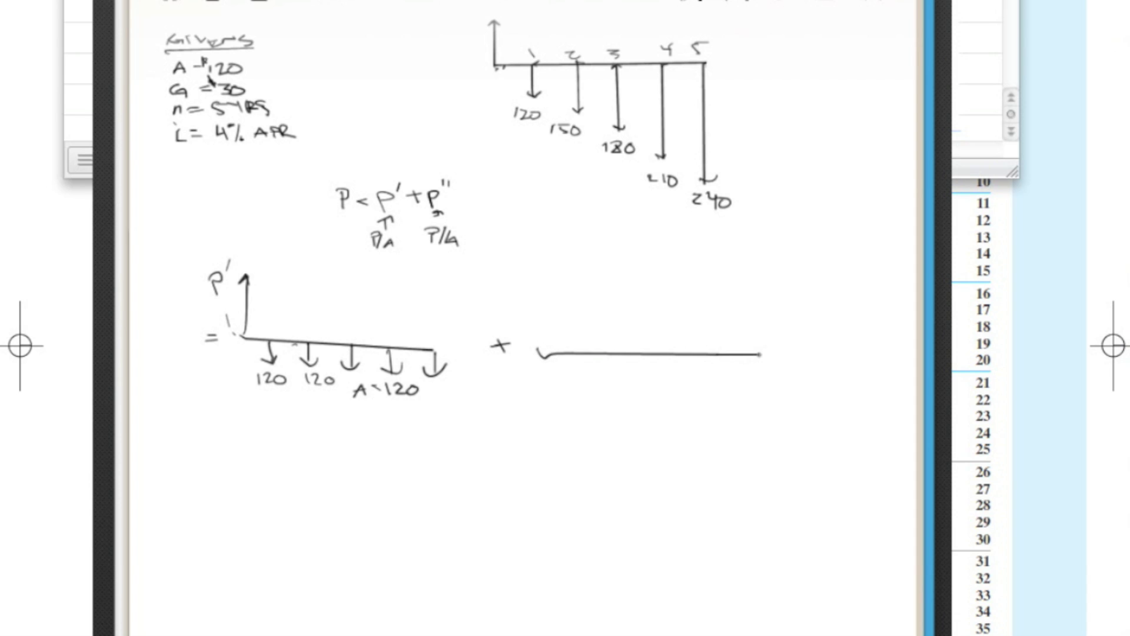
mouse_move(557, 353)
mouse_down()
mouse_move(558, 286)
mouse_move(565, 295)
mouse_move(518, 305)
mouse_up()
mouse_move(518, 305)
mouse_down()
mouse_move(528, 301)
mouse_move(519, 311)
mouse_up()
drag(531, 291, 538, 298)
click(539, 307)
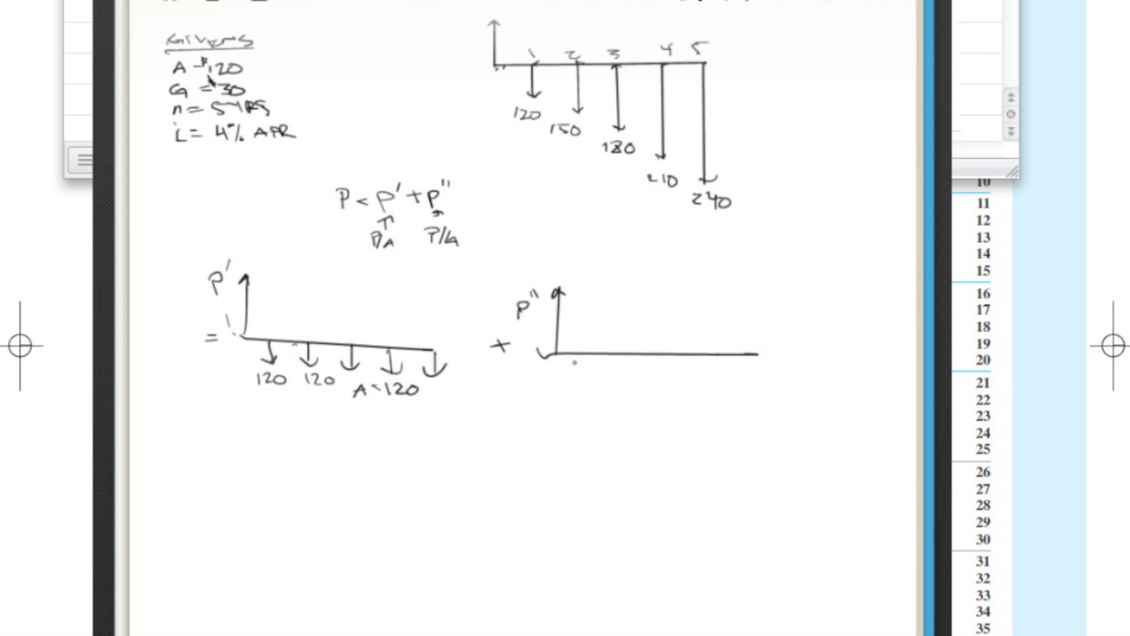
right_click(586, 343)
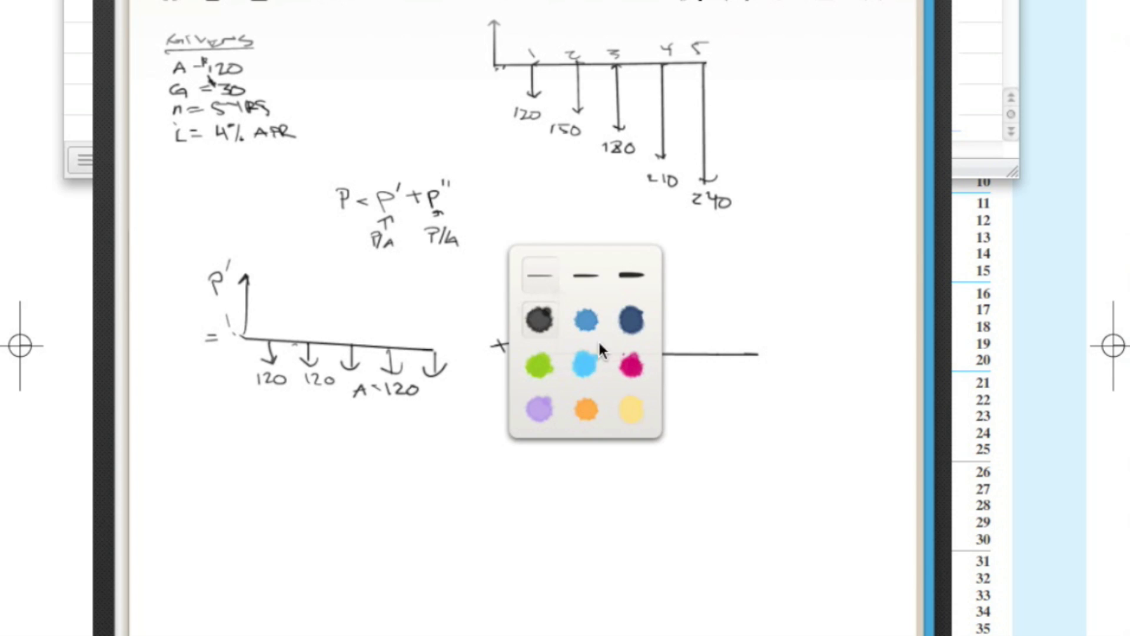
click(667, 336)
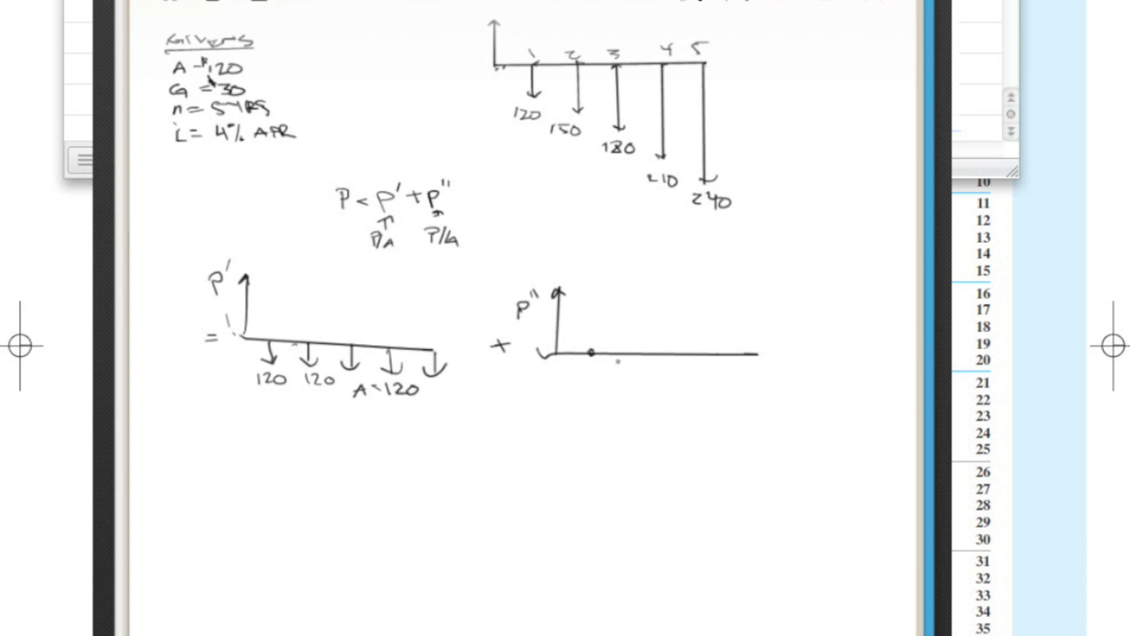
drag(582, 362, 584, 363)
right_click(618, 349)
click(708, 346)
Add four growing down-arrows labelled 30, 60, 90, 120, and underline P/G.
mouse_move(628, 356)
mouse_down()
mouse_move(628, 372)
mouse_move(667, 389)
mouse_move(714, 365)
mouse_move(721, 393)
mouse_up()
click(648, 365)
mouse_move(752, 356)
mouse_down()
mouse_move(757, 418)
mouse_move(763, 403)
mouse_up()
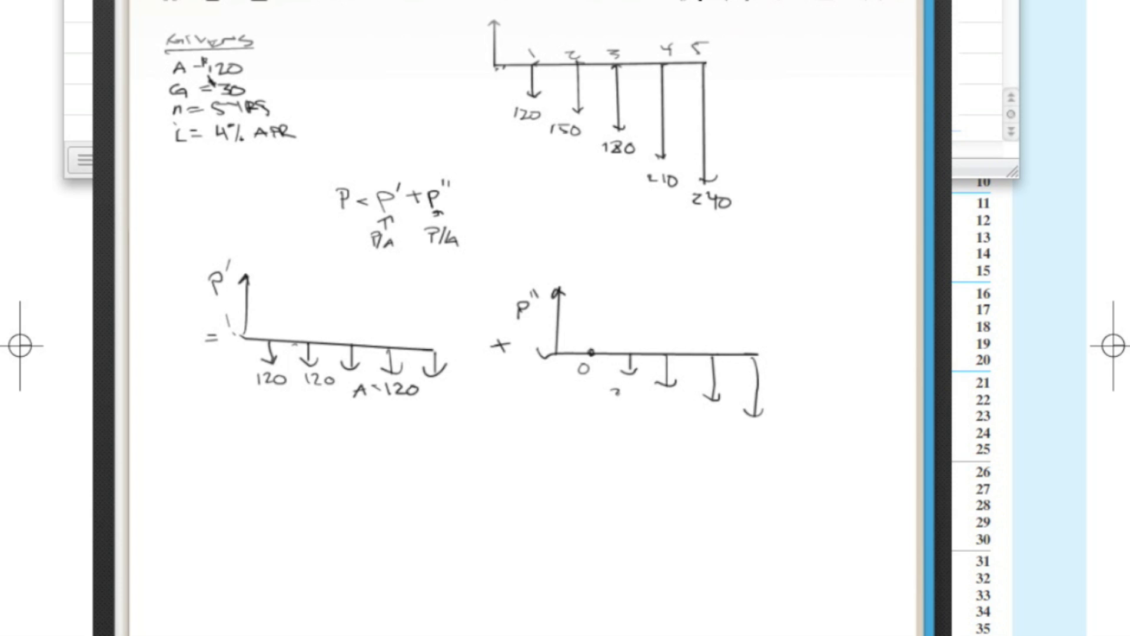
drag(615, 390, 739, 435)
click(674, 398)
drag(748, 423, 769, 424)
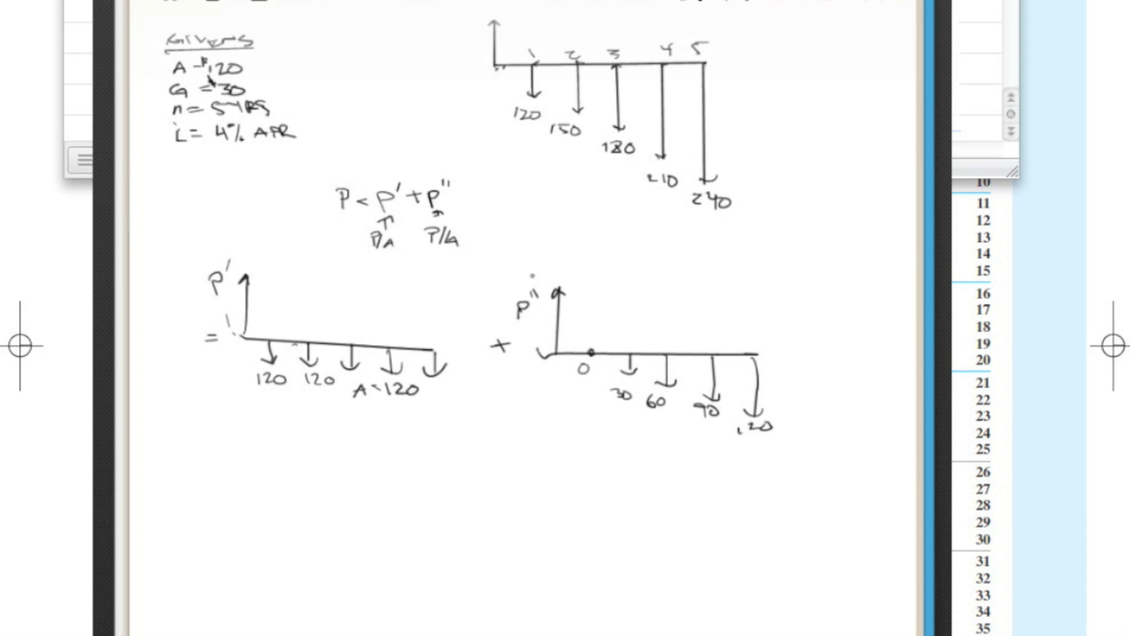
drag(426, 253, 461, 248)
Write '= A(P/A,' beneath the diagrams, adjusting pen options along the way.
drag(224, 447, 236, 447)
mouse_move(224, 456)
mouse_down()
mouse_move(260, 445)
mouse_move(285, 469)
mouse_up()
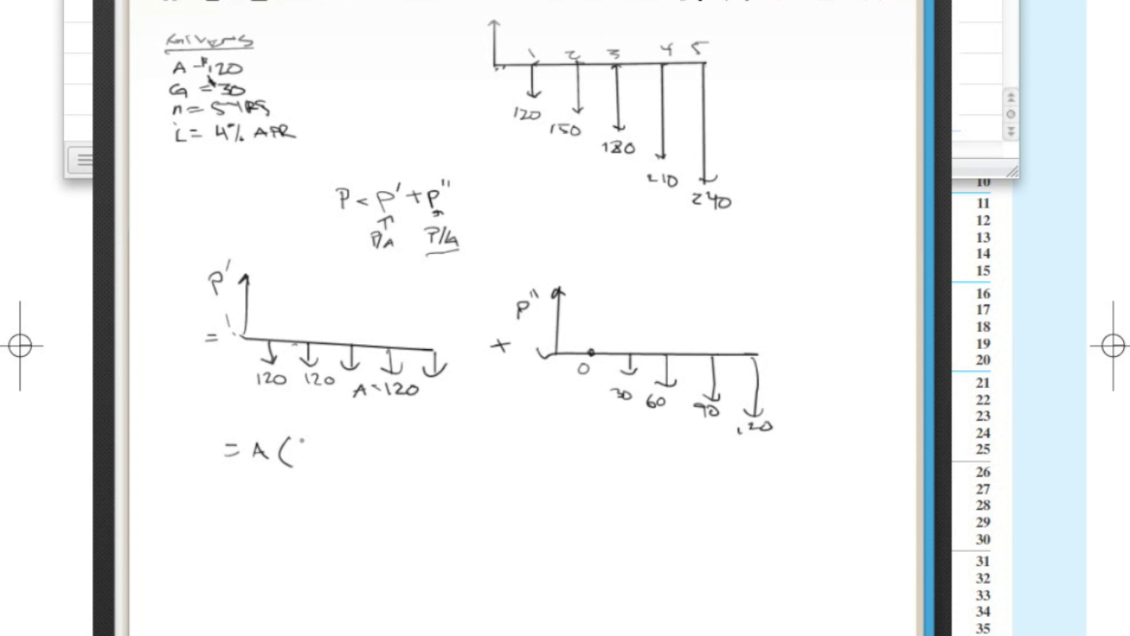
drag(298, 428, 300, 442)
drag(299, 428, 308, 442)
mouse_move(318, 444)
mouse_down()
mouse_move(326, 430)
mouse_move(332, 444)
mouse_up()
click(342, 443)
right_click(359, 429)
click(469, 428)
right_click(355, 430)
click(428, 432)
Complete '4%, 5) + G(P/G, 4%, 5)', begin '$120(', and bring up the interest tables.
mouse_move(353, 431)
mouse_down()
mouse_move(362, 447)
mouse_move(375, 433)
mouse_up()
mouse_move(382, 428)
mouse_down()
mouse_move(374, 447)
mouse_move(394, 452)
mouse_move(424, 428)
mouse_up()
click(394, 440)
click(442, 441)
mouse_move(426, 424)
mouse_down()
mouse_move(445, 468)
mouse_move(509, 448)
mouse_move(497, 461)
mouse_move(566, 466)
mouse_move(576, 441)
mouse_move(590, 440)
mouse_move(614, 454)
mouse_move(641, 440)
mouse_move(671, 452)
mouse_move(695, 427)
mouse_move(695, 469)
mouse_up()
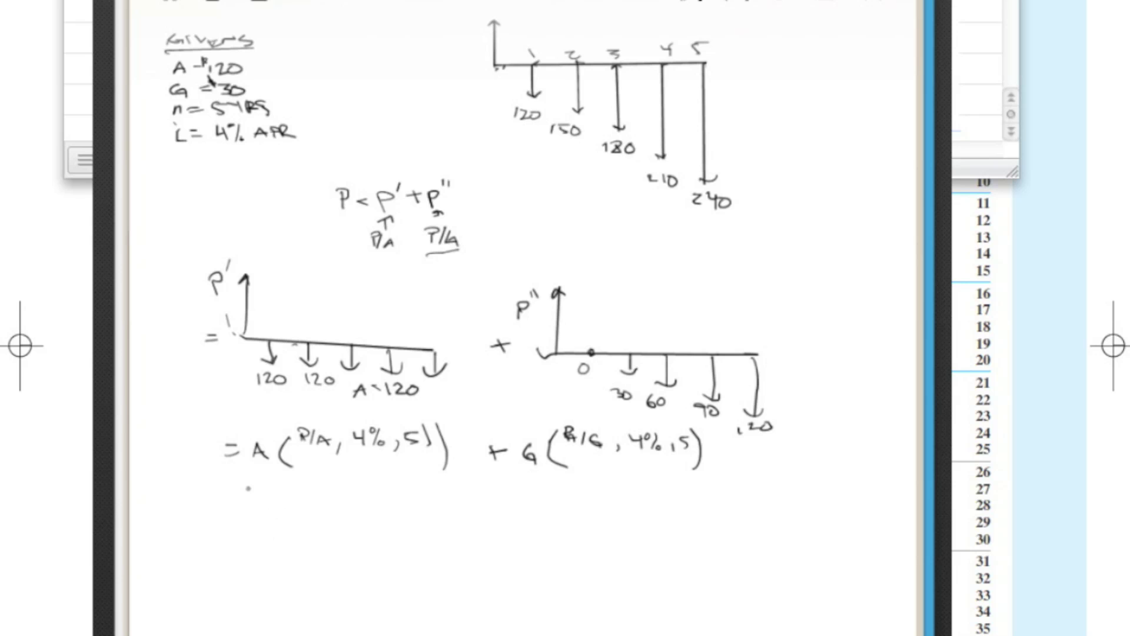
mouse_move(246, 489)
mouse_down()
mouse_move(246, 500)
mouse_move(272, 490)
mouse_move(237, 482)
mouse_move(310, 511)
mouse_up()
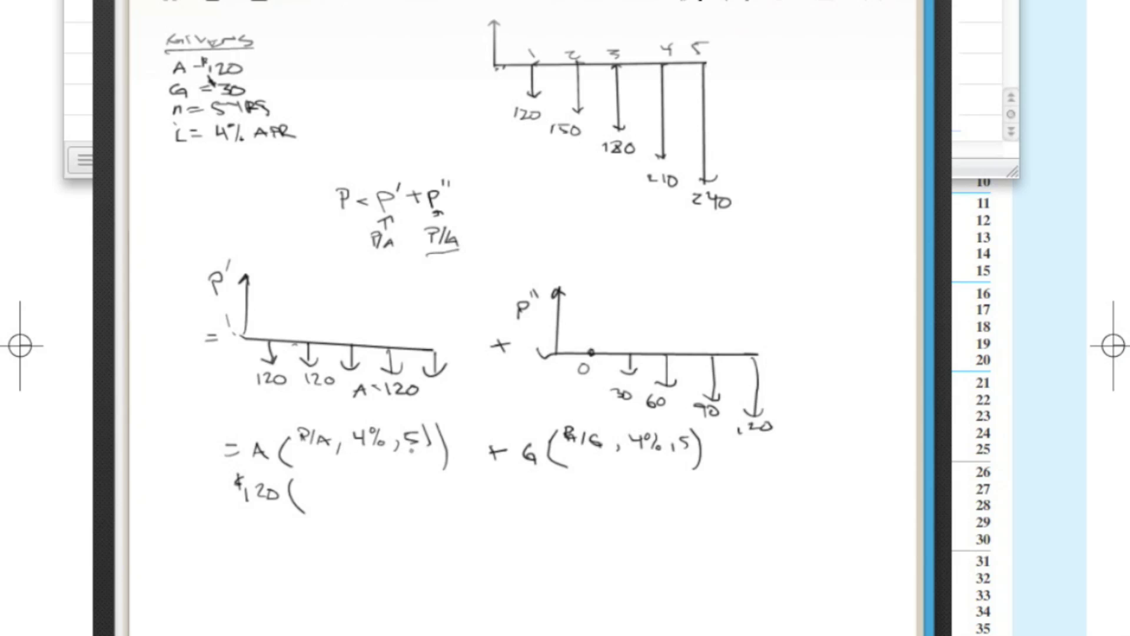
click(987, 359)
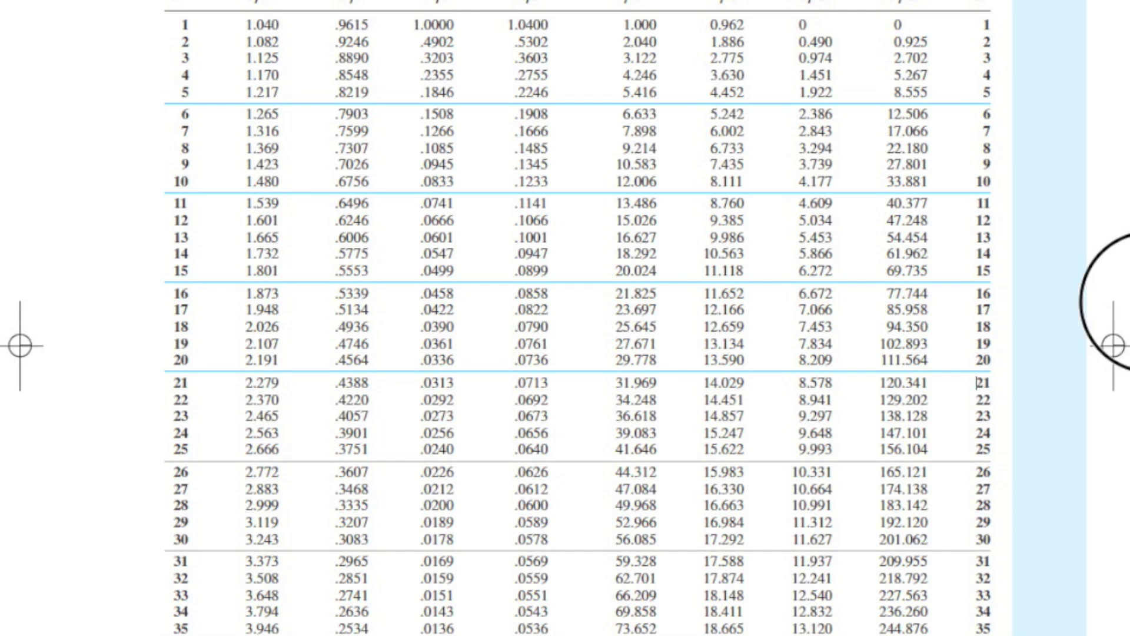
scroll(565, 354, up, 4)
Highlight 4.452, the 4% P/A factor for n = 5, in Acrobat's table.
click(187, 8)
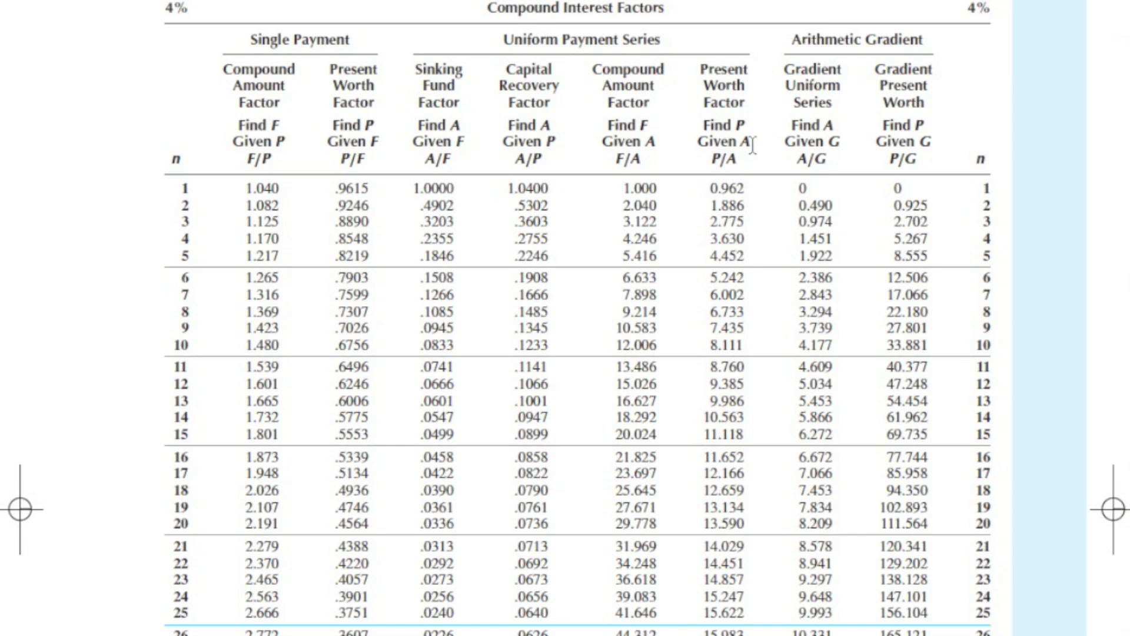
drag(710, 255, 747, 258)
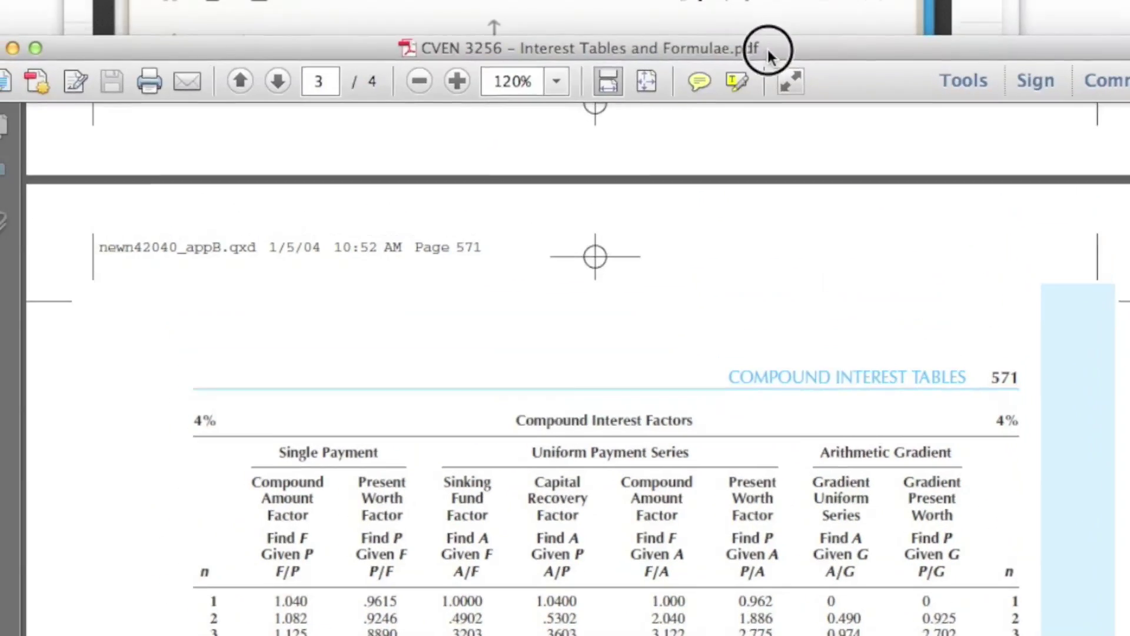
click(751, 21)
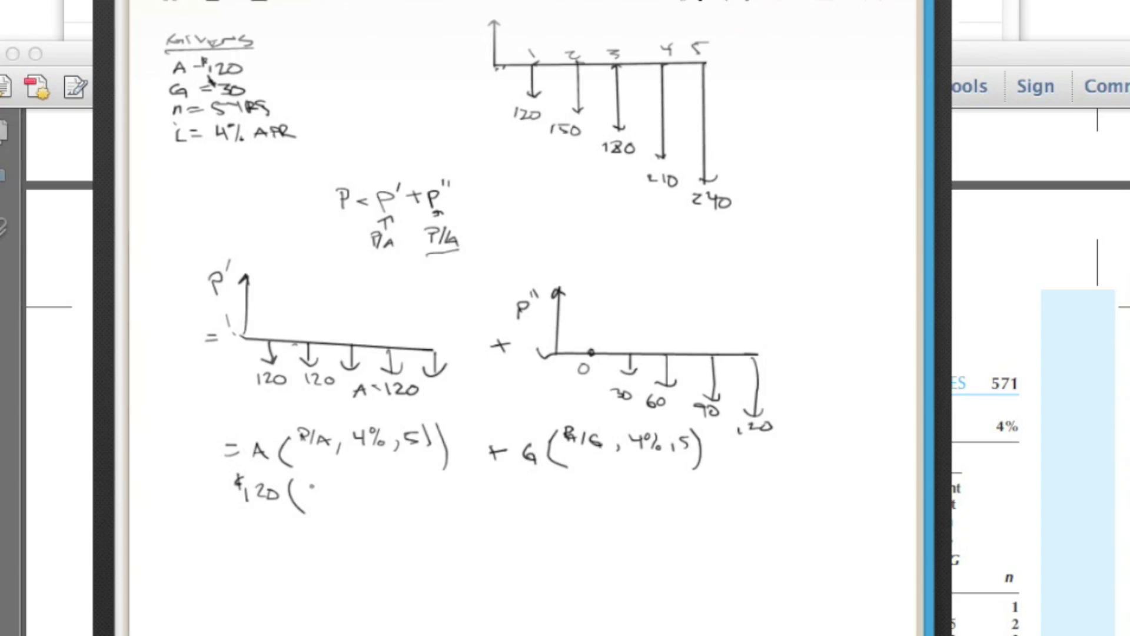
Write '4.452) + $30(' and highlight the 4% P/G factor 8.555 in Acrobat.
mouse_move(311, 482)
mouse_down()
mouse_move(397, 509)
mouse_move(442, 497)
mouse_move(432, 506)
mouse_up()
mouse_move(471, 486)
mouse_down()
mouse_move(491, 492)
mouse_move(479, 504)
mouse_move(493, 491)
mouse_move(461, 495)
mouse_up()
drag(536, 482, 539, 515)
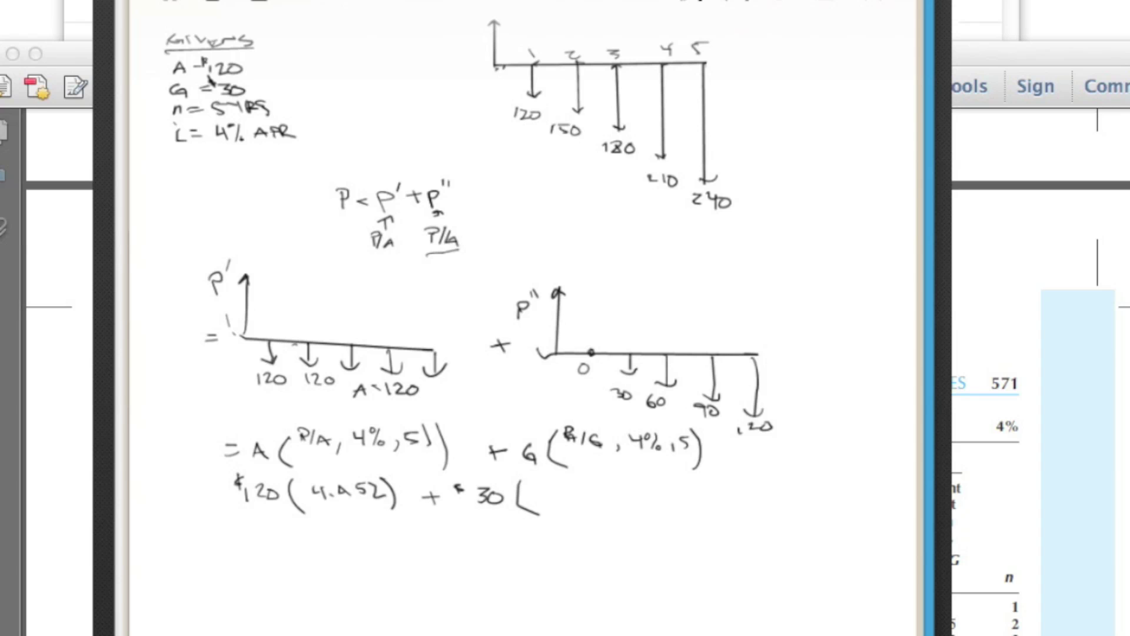
click(1015, 156)
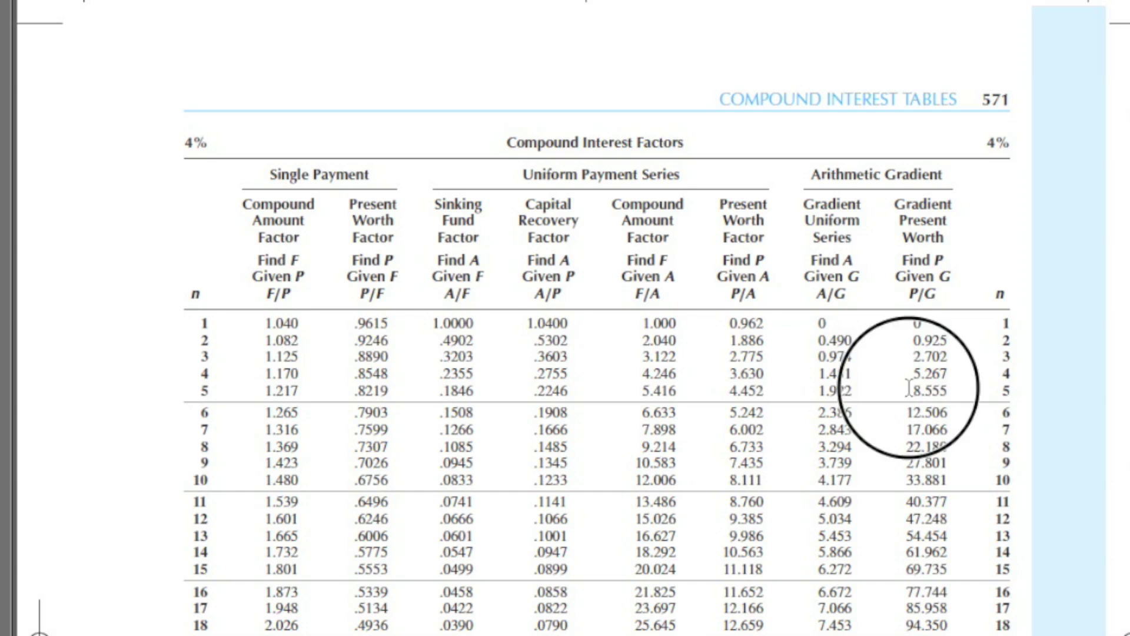
drag(913, 391, 949, 392)
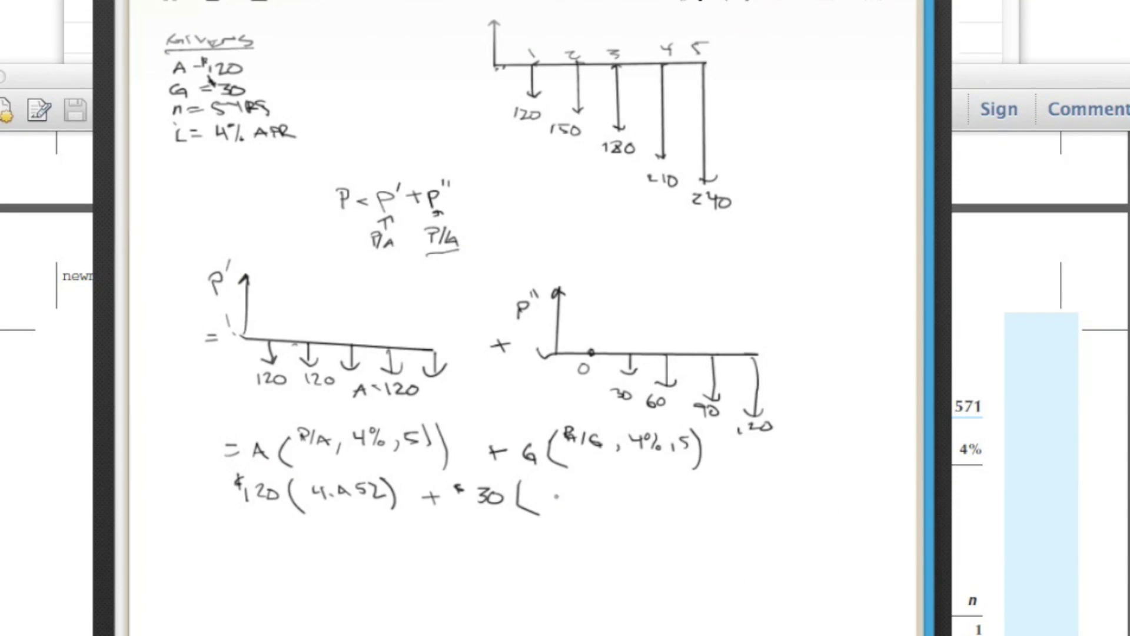
Write '8.555)', the underlined result P = $790.89, and an arrow beside the P'' diagram.
click(559, 490)
mouse_move(548, 481)
mouse_down()
mouse_move(541, 494)
mouse_move(618, 495)
mouse_up()
click(298, 554)
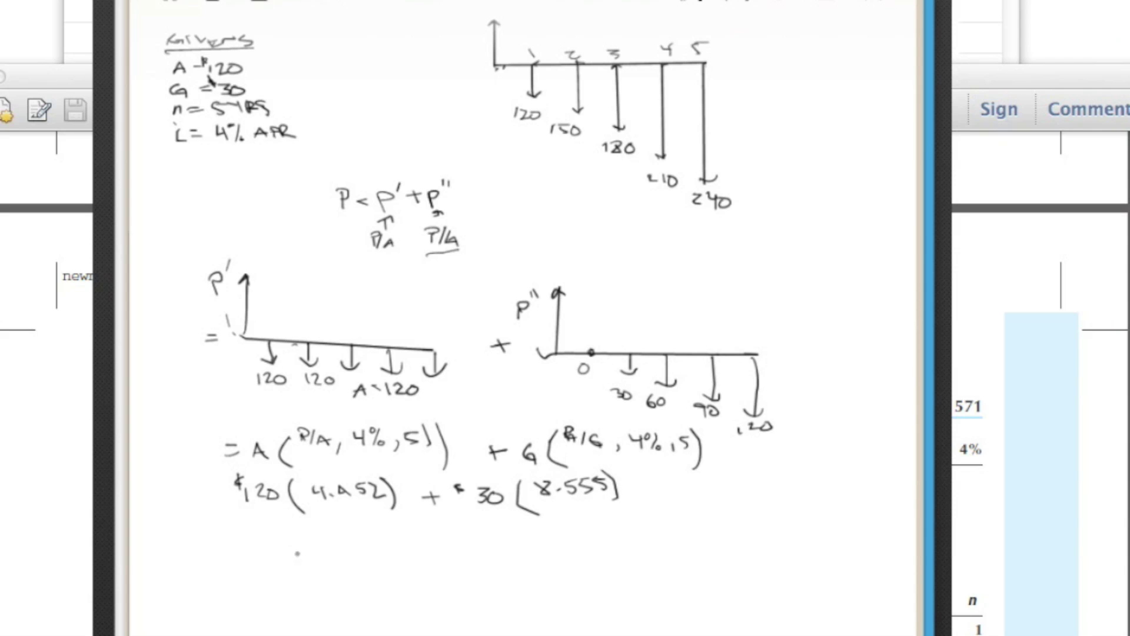
mouse_move(320, 553)
mouse_down()
mouse_move(359, 562)
mouse_move(429, 550)
mouse_move(452, 563)
mouse_up()
click(420, 559)
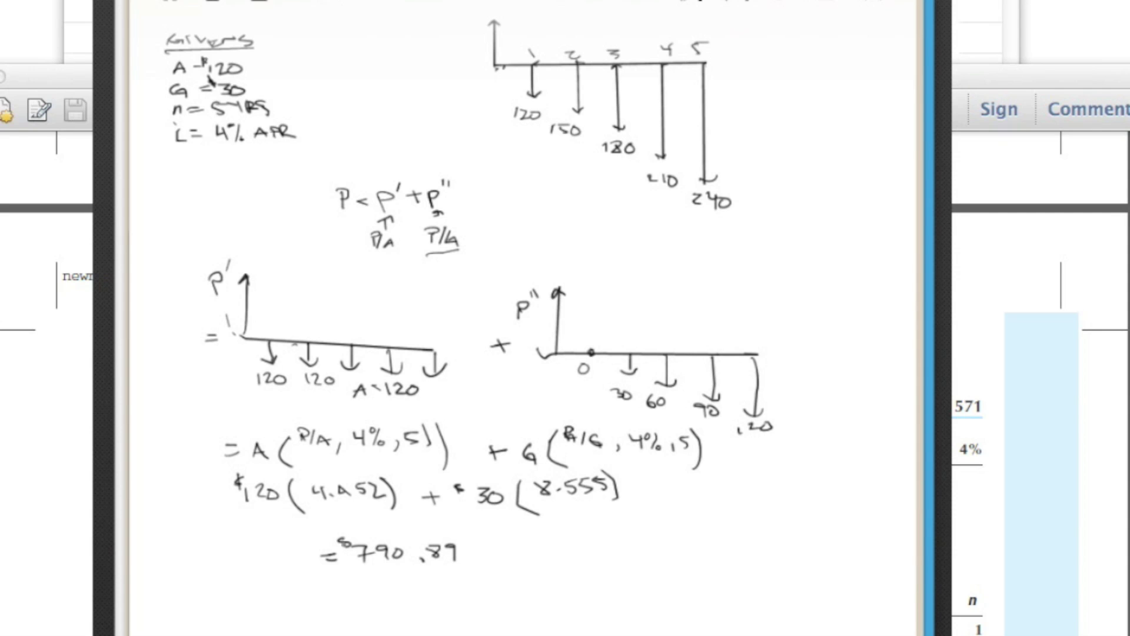
mouse_move(345, 535)
mouse_down()
mouse_move(340, 553)
mouse_move(287, 566)
mouse_move(291, 557)
mouse_move(476, 568)
mouse_up()
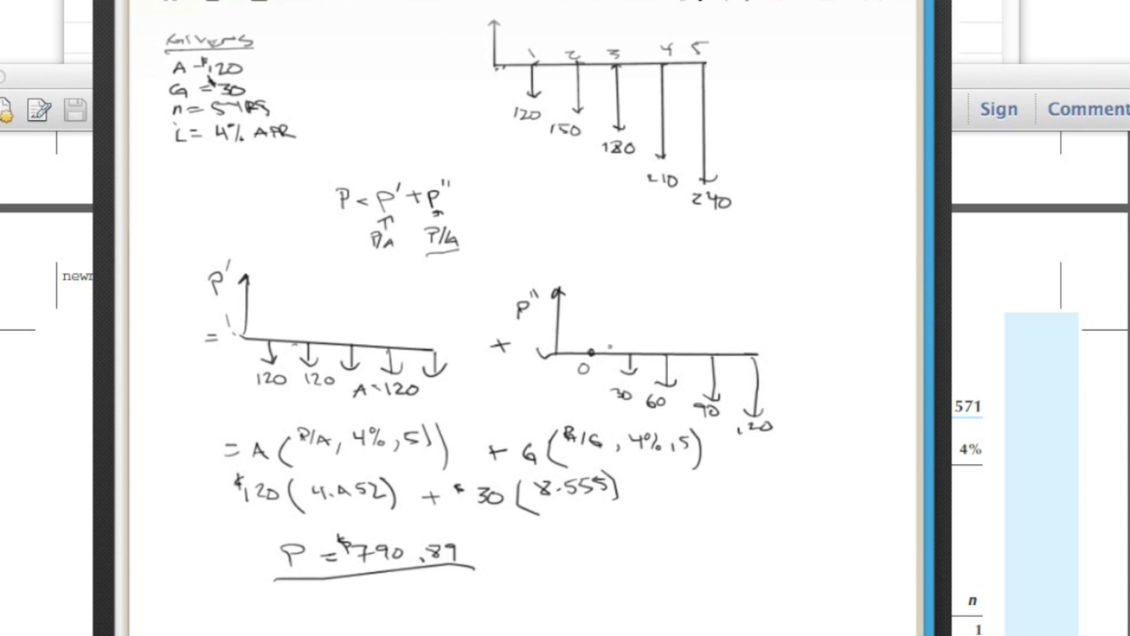
mouse_move(807, 353)
mouse_down()
mouse_move(843, 353)
mouse_move(809, 371)
mouse_up()
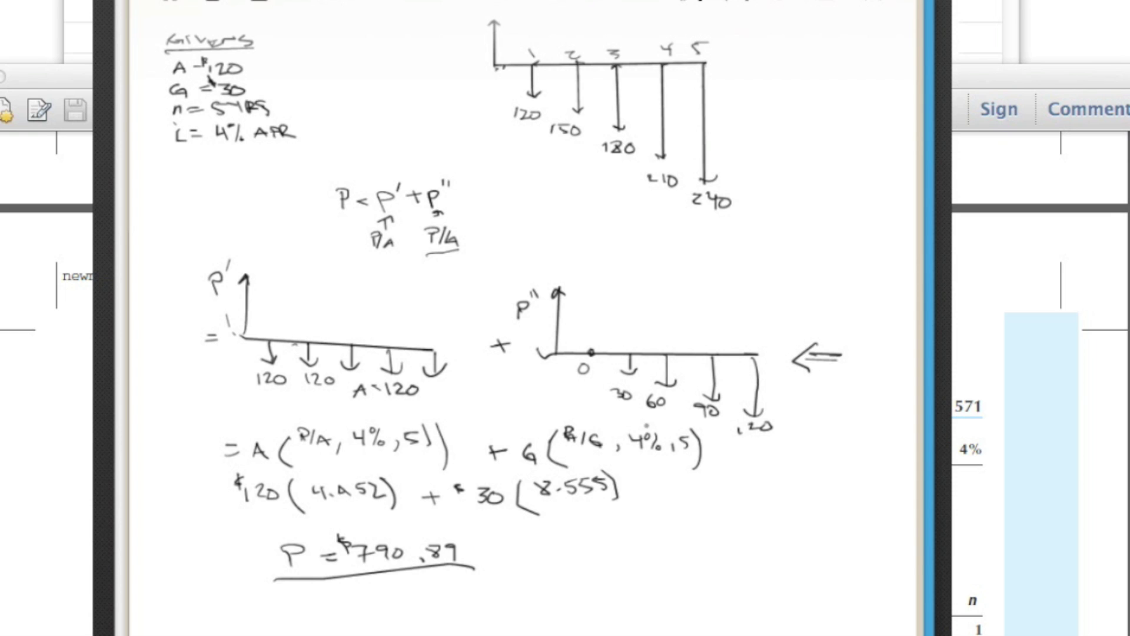